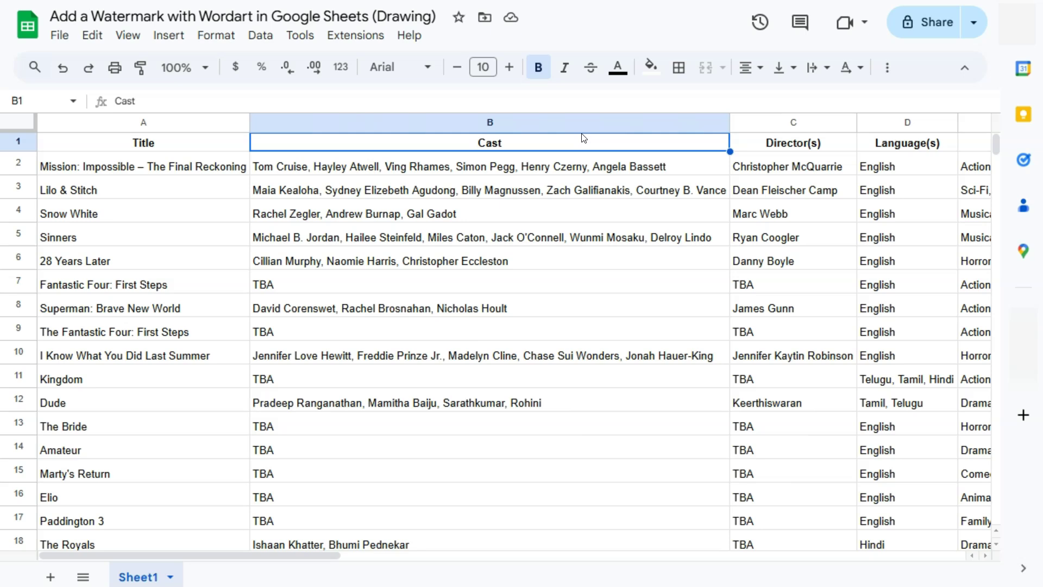
# Insert a new blank drawing over the movie spreadsheet from the Insert menu
pyautogui.click(167, 37)
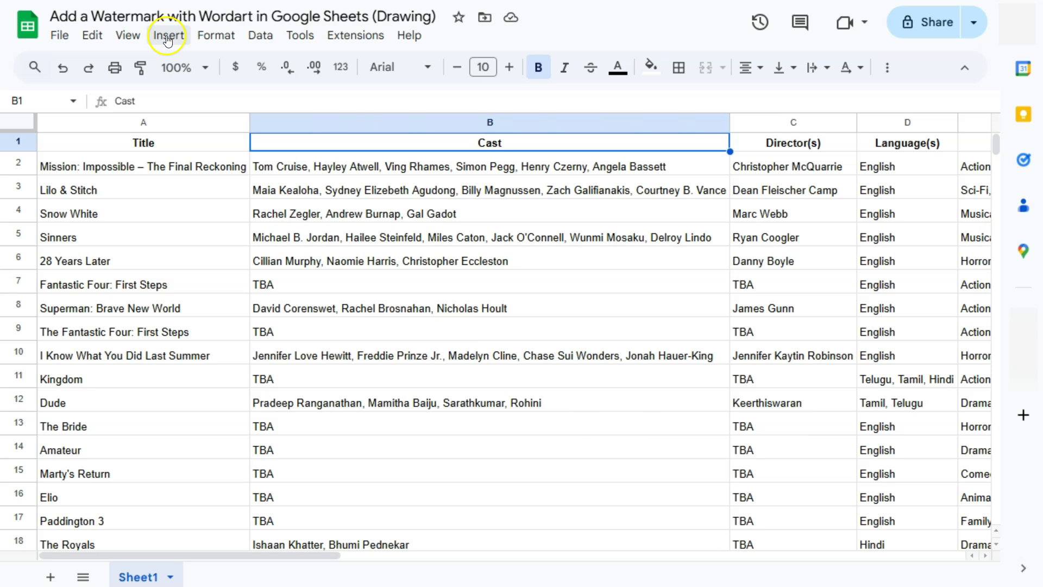
pyautogui.click(167, 37)
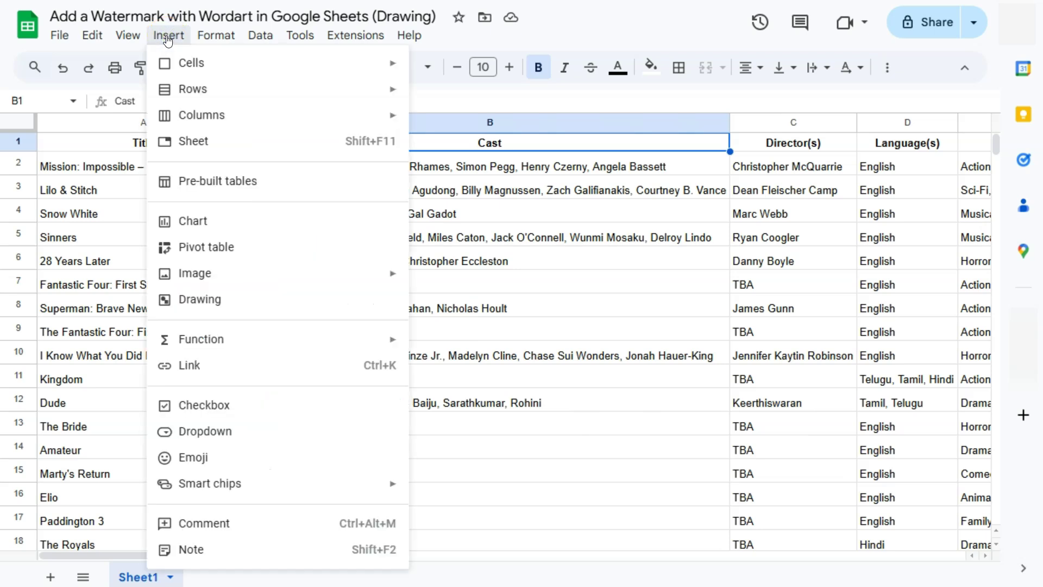
pyautogui.click(185, 309)
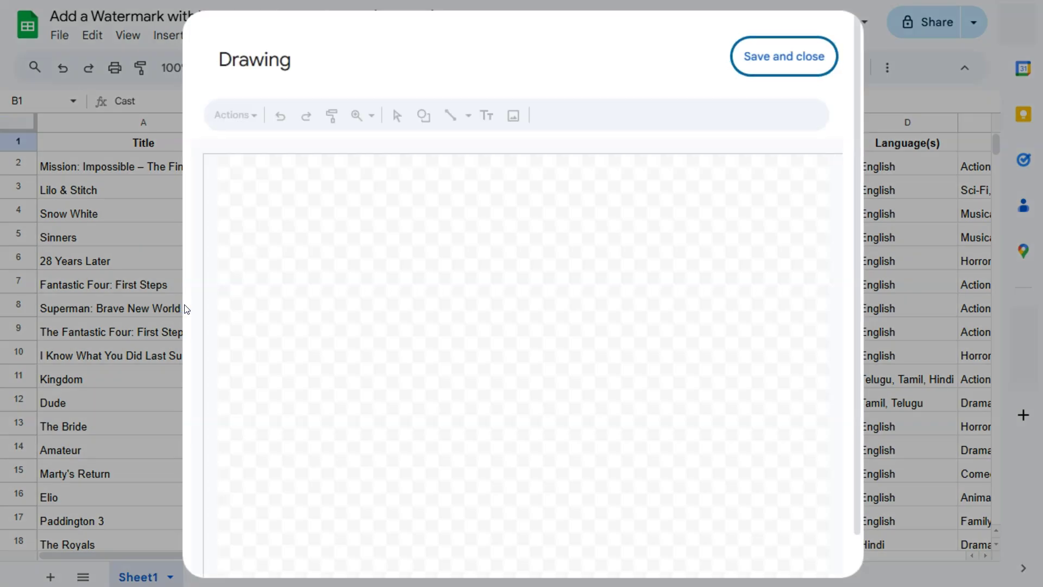
pyautogui.click(429, 440)
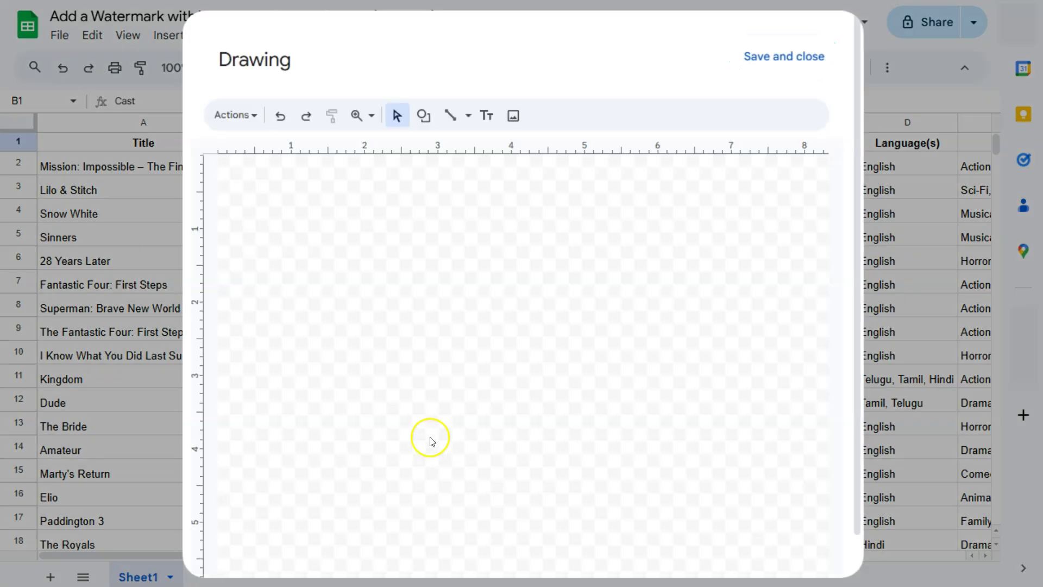
pyautogui.click(237, 116)
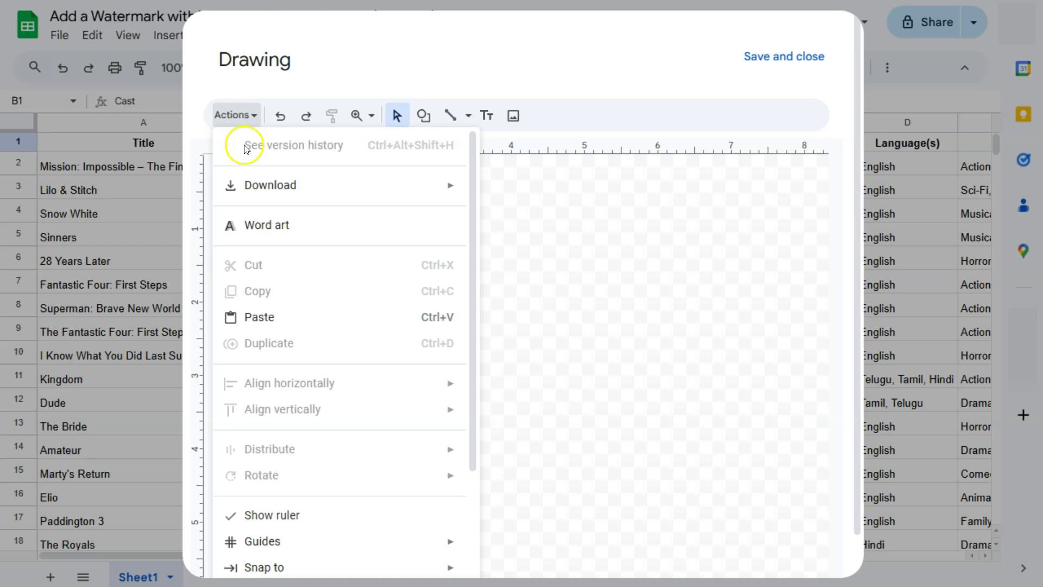
# Add word art reading 'CONFIDENTIAL' to the drawing canvas
pyautogui.click(273, 227)
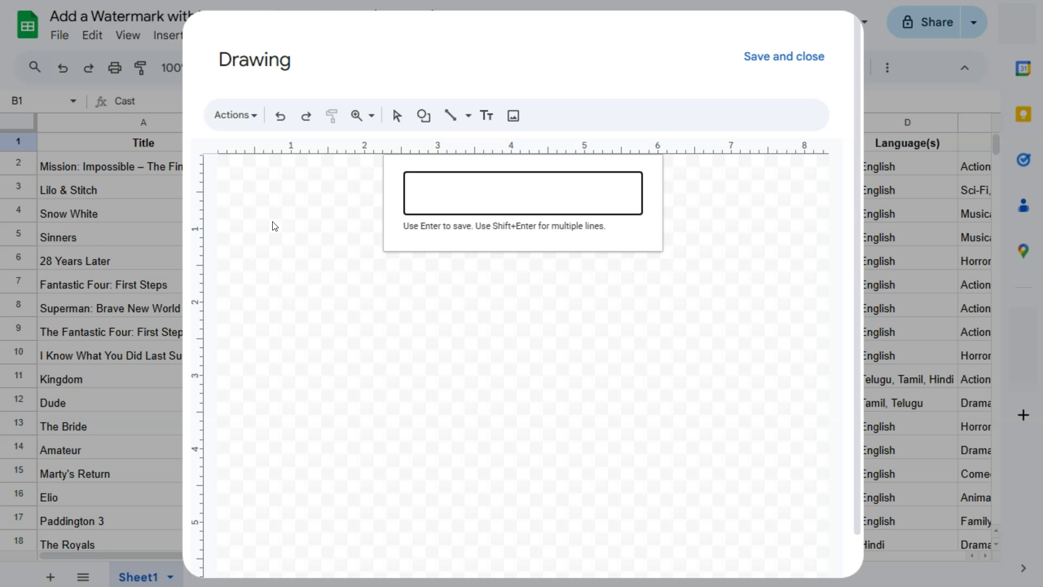
pyautogui.write('CONFIDENTIAL')
pyautogui.press('Return')
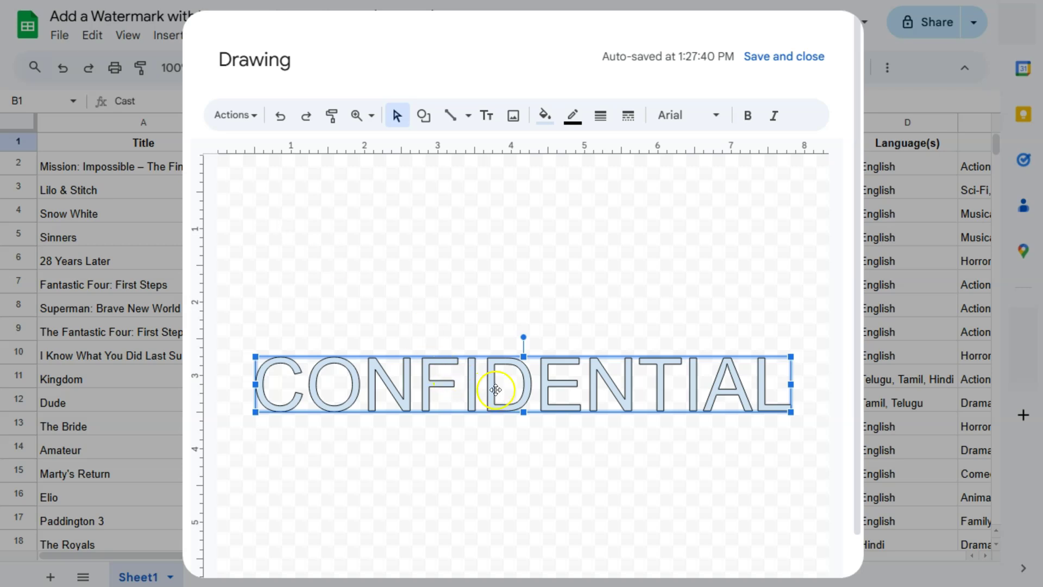
# Give the CONFIDENTIAL word art a transparent fill and a light gray 1 outline
pyautogui.click(545, 121)
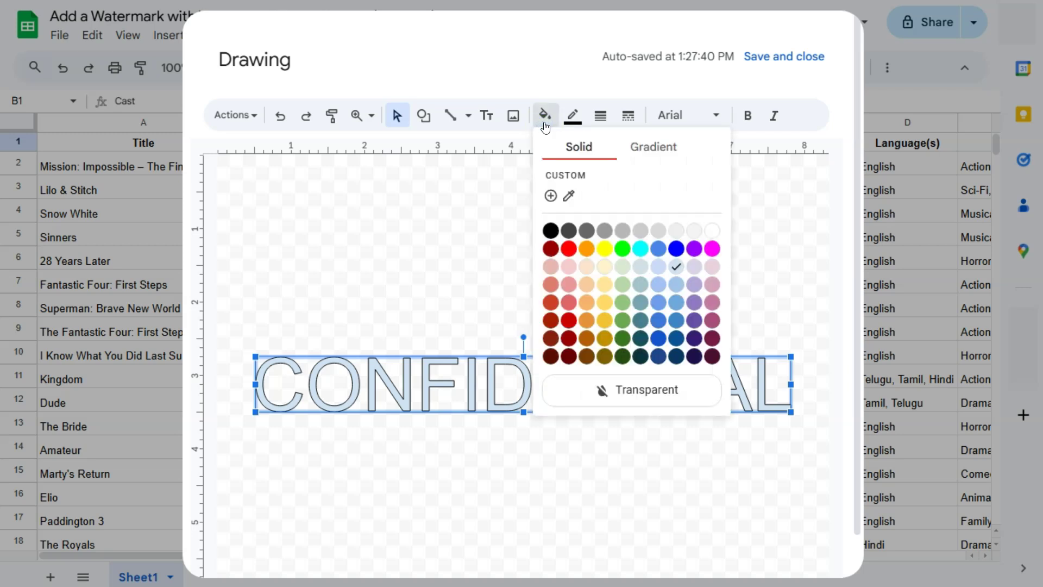
pyautogui.click(651, 389)
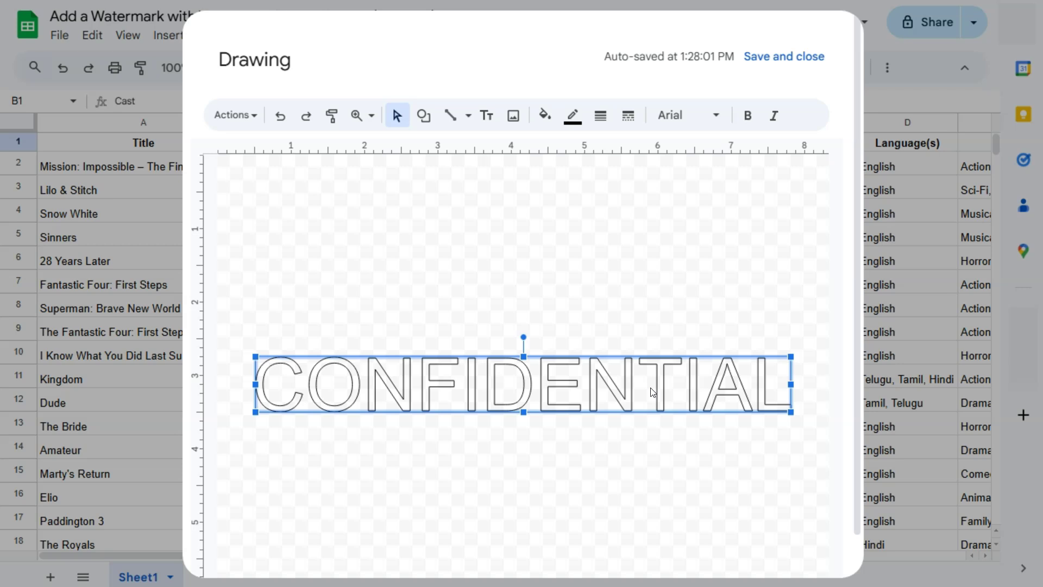
pyautogui.click(572, 123)
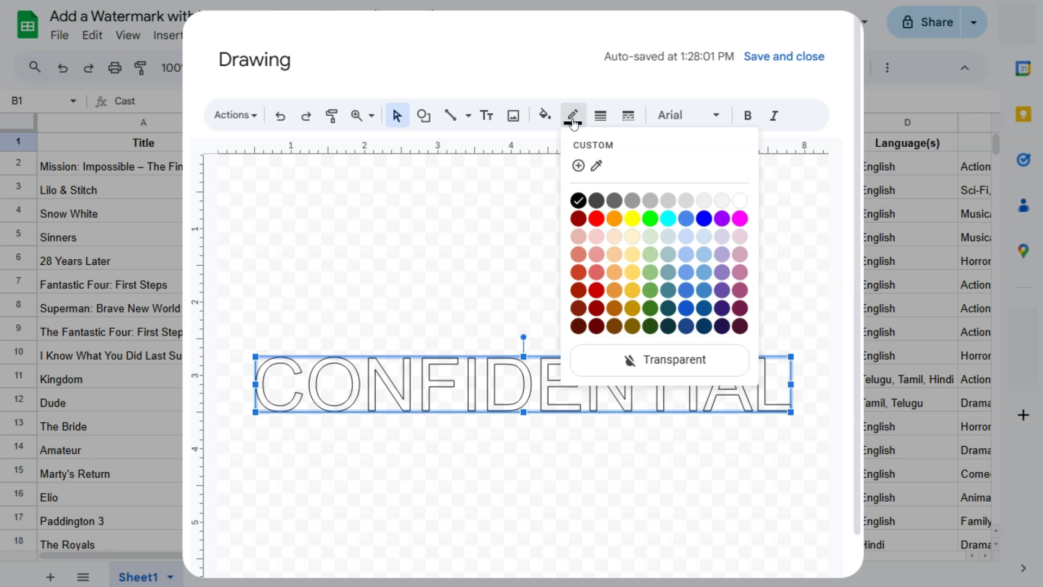
pyautogui.click(684, 206)
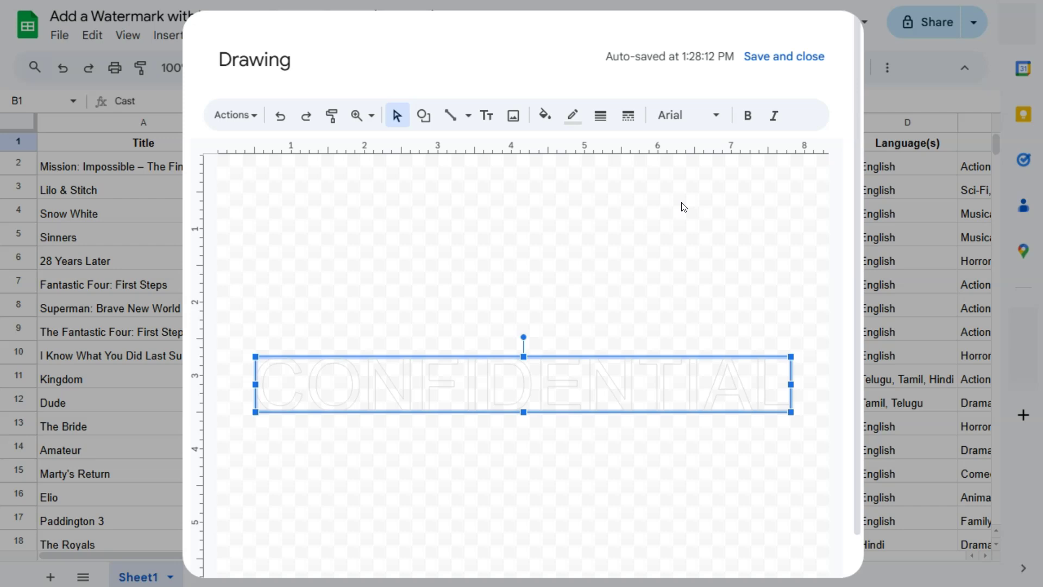
# Resize, raise and bold the CONFIDENTIAL word art on the canvas
pyautogui.moveTo(791, 384); pyautogui.dragTo(684, 385)
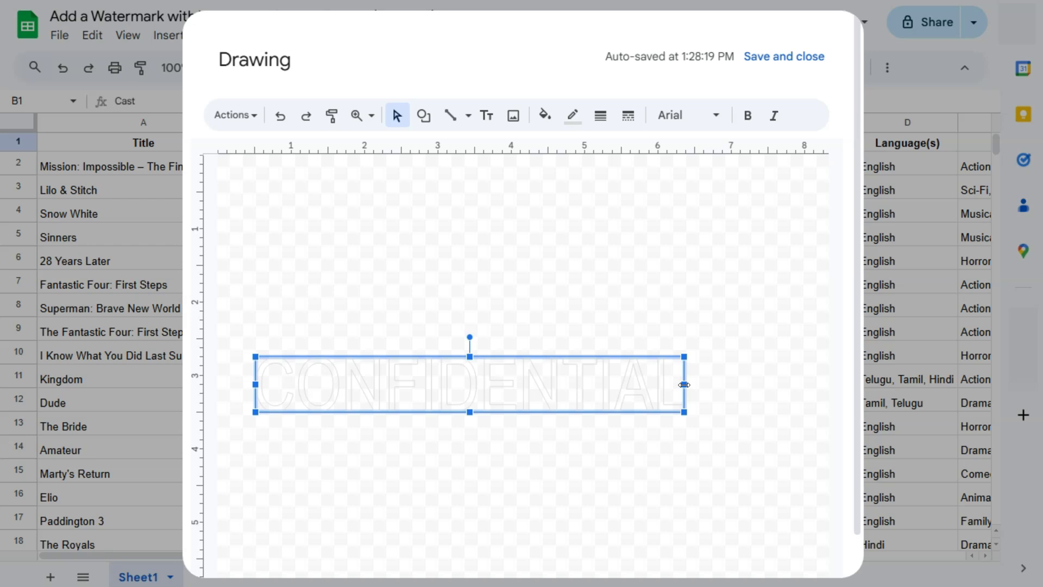
pyautogui.click(653, 369)
pyautogui.moveTo(555, 378); pyautogui.dragTo(556, 274)
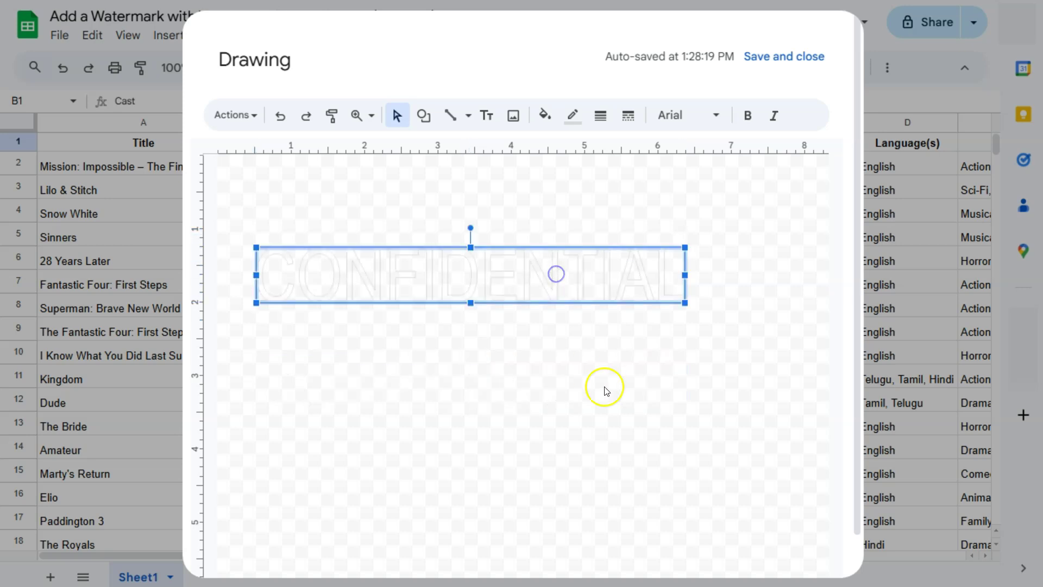
pyautogui.moveTo(684, 303); pyautogui.dragTo(759, 351)
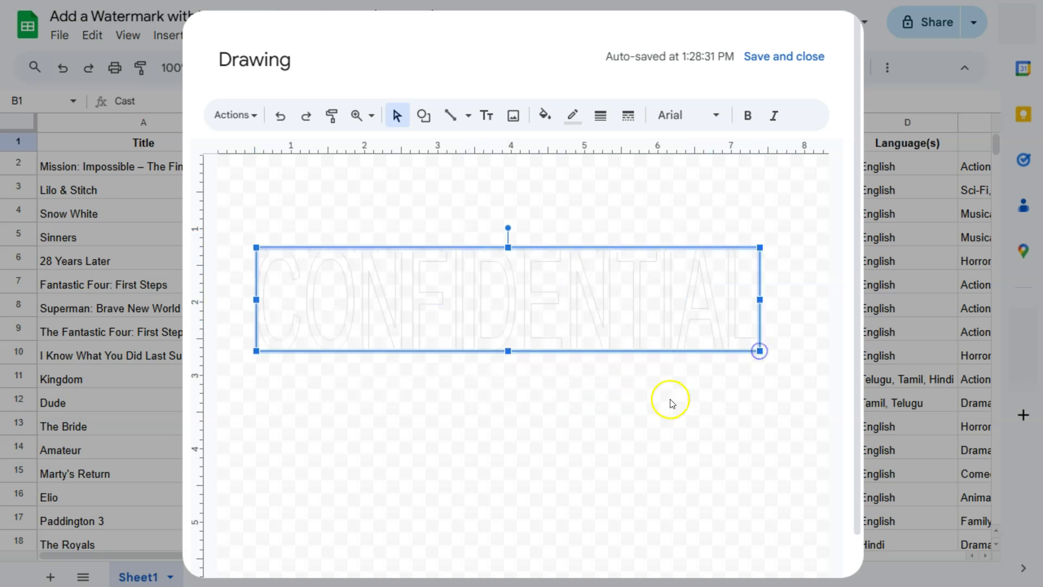
pyautogui.click(748, 115)
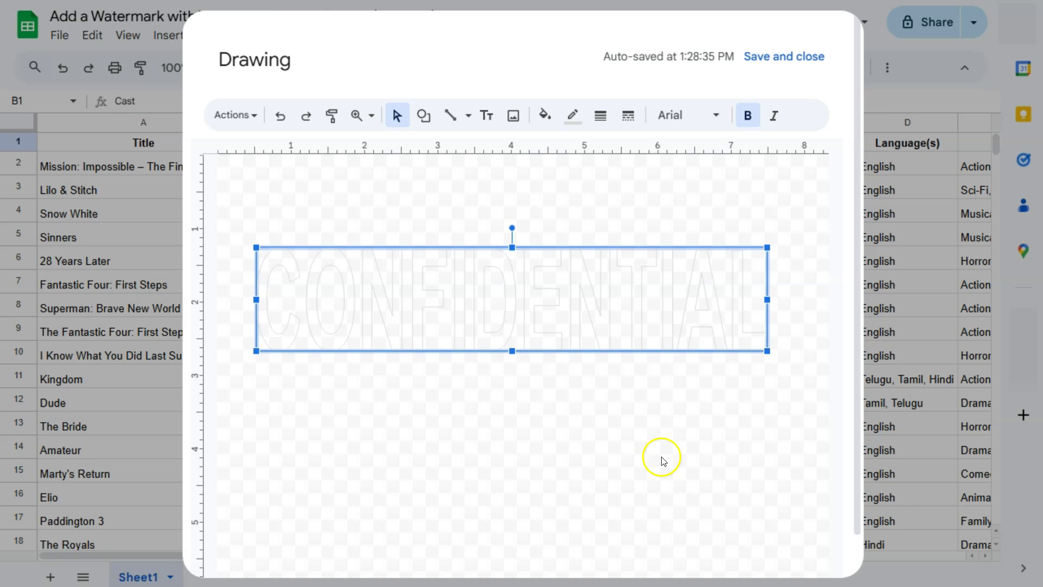
pyautogui.moveTo(767, 299); pyautogui.dragTo(792, 301)
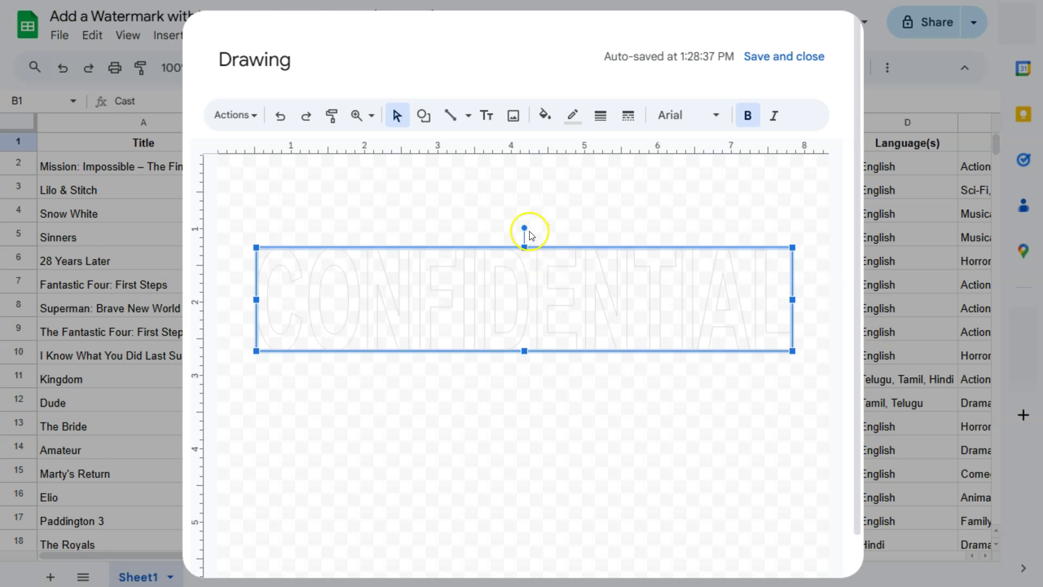
# Rotate the word art diagonally and nudge it slightly down and left
pyautogui.moveTo(524, 230); pyautogui.dragTo(491, 217)
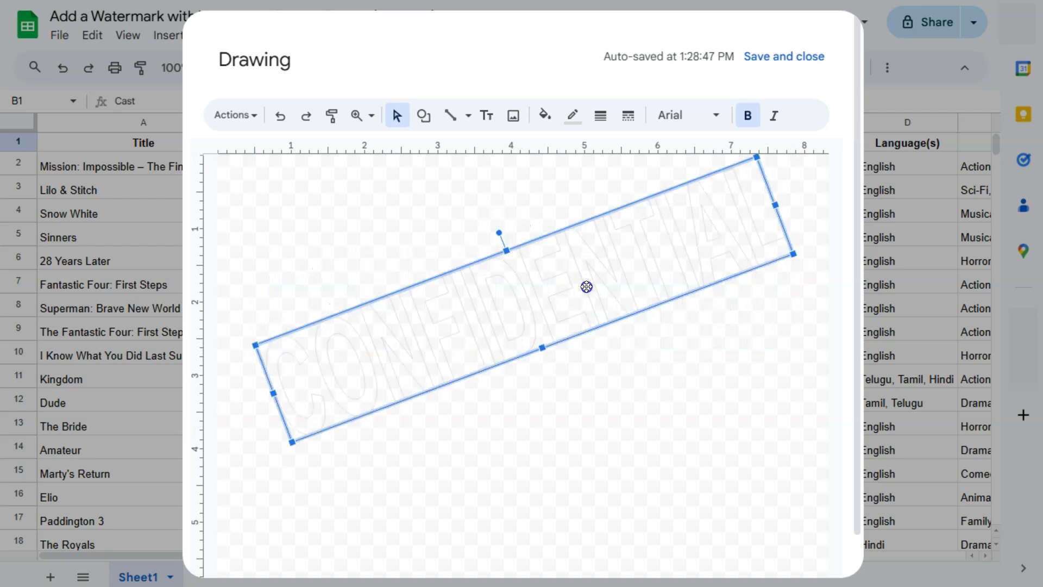
pyautogui.moveTo(587, 284); pyautogui.dragTo(555, 300)
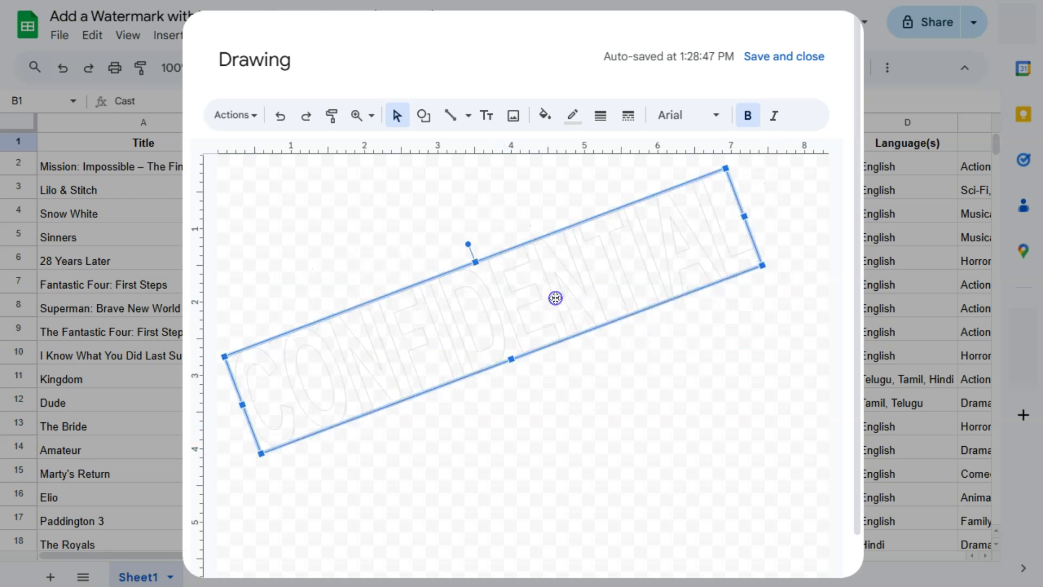
pyautogui.click(624, 403)
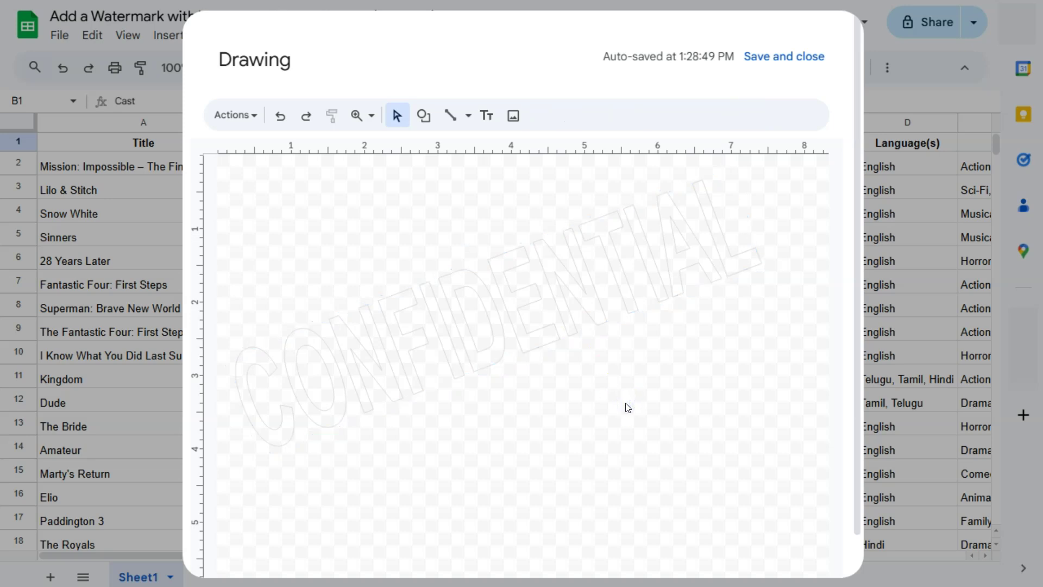
# Save the drawing and position the watermark over the Title and Cast columns
pyautogui.click(627, 379)
pyautogui.click(766, 63)
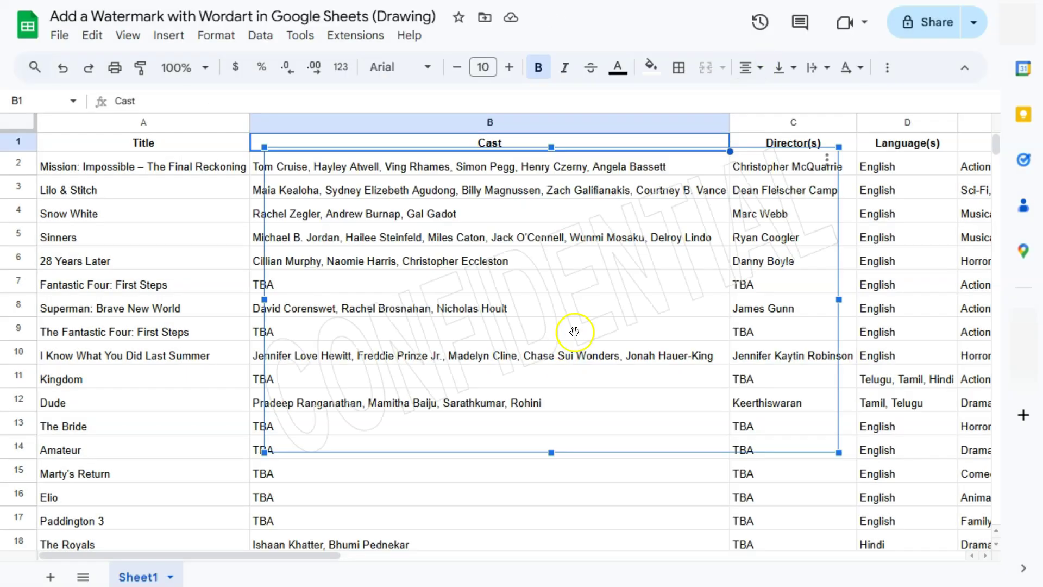
pyautogui.moveTo(573, 331)
pyautogui.mouseDown()
pyautogui.moveTo(652, 383)
pyautogui.moveTo(489, 380)
pyautogui.moveTo(343, 317)
pyautogui.moveTo(350, 309)
pyautogui.mouseUp()
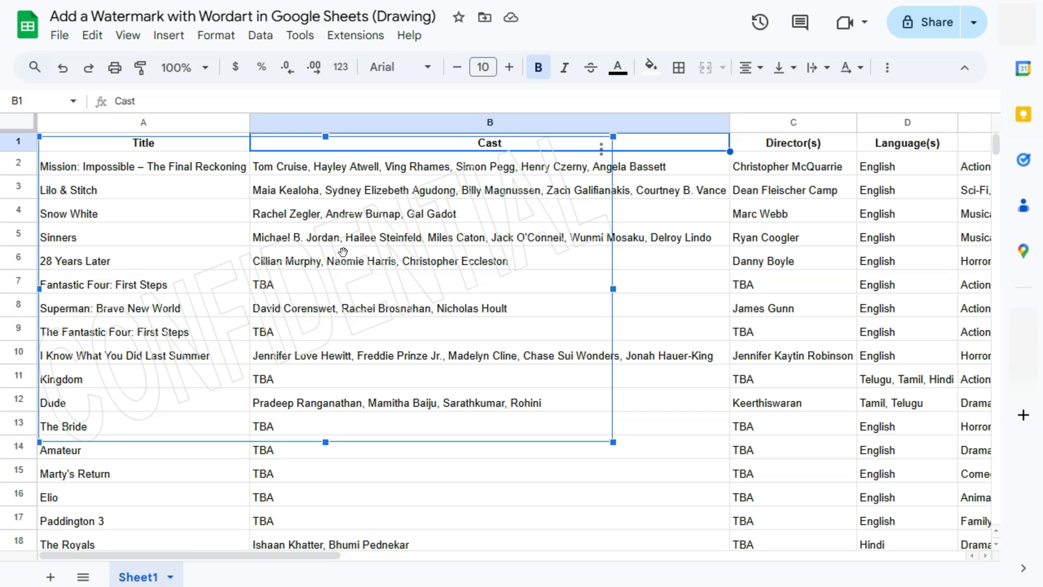
# At 50% zoom, stretch the watermark to about cell H33 across columns A–H
pyautogui.click(180, 66)
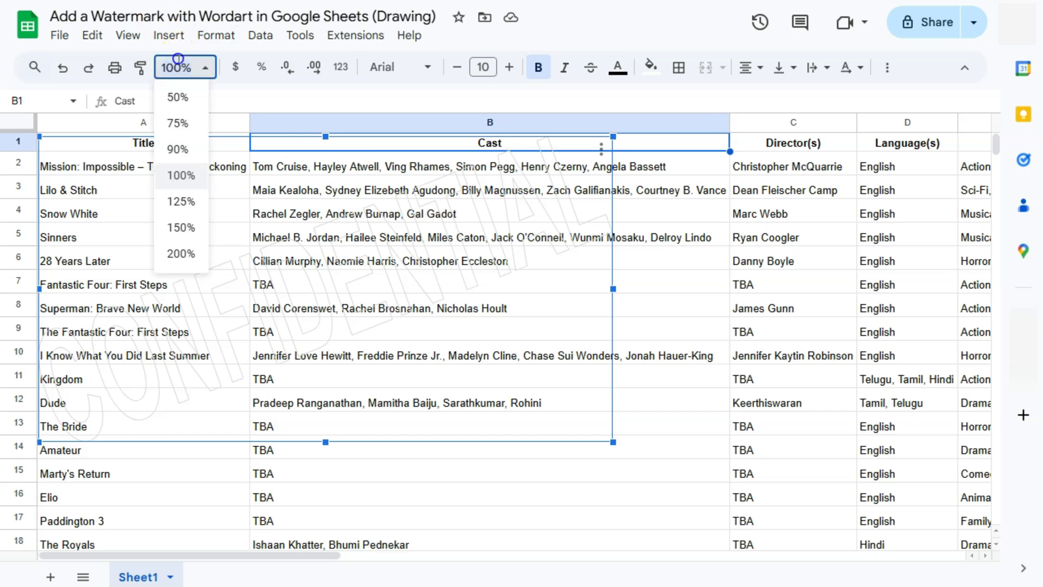
pyautogui.click(180, 97)
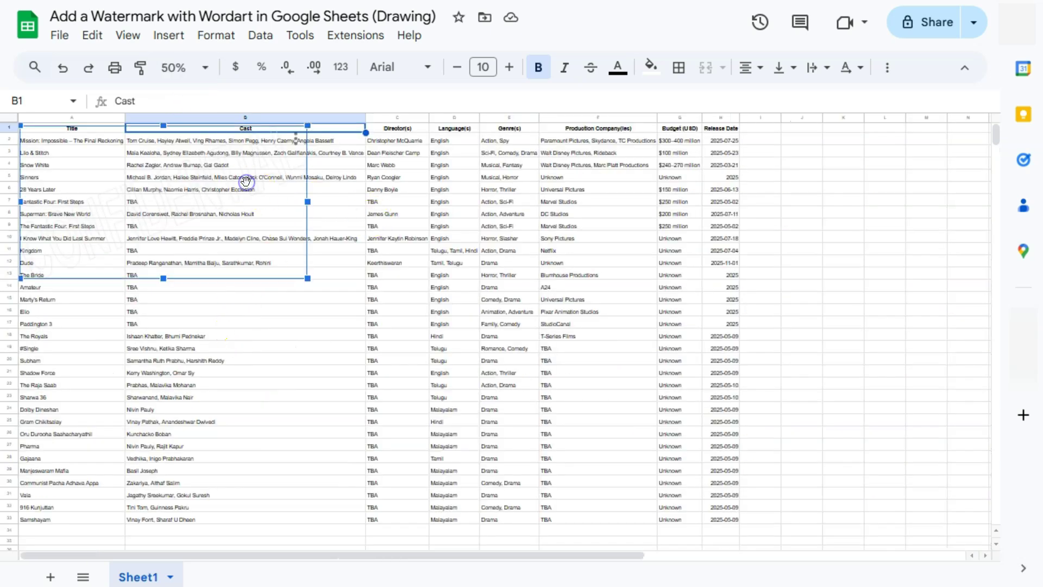
pyautogui.moveTo(306, 279)
pyautogui.mouseDown()
pyautogui.moveTo(696, 507)
pyautogui.moveTo(701, 521)
pyautogui.moveTo(677, 510)
pyautogui.moveTo(701, 536)
pyautogui.moveTo(693, 526)
pyautogui.mouseUp()
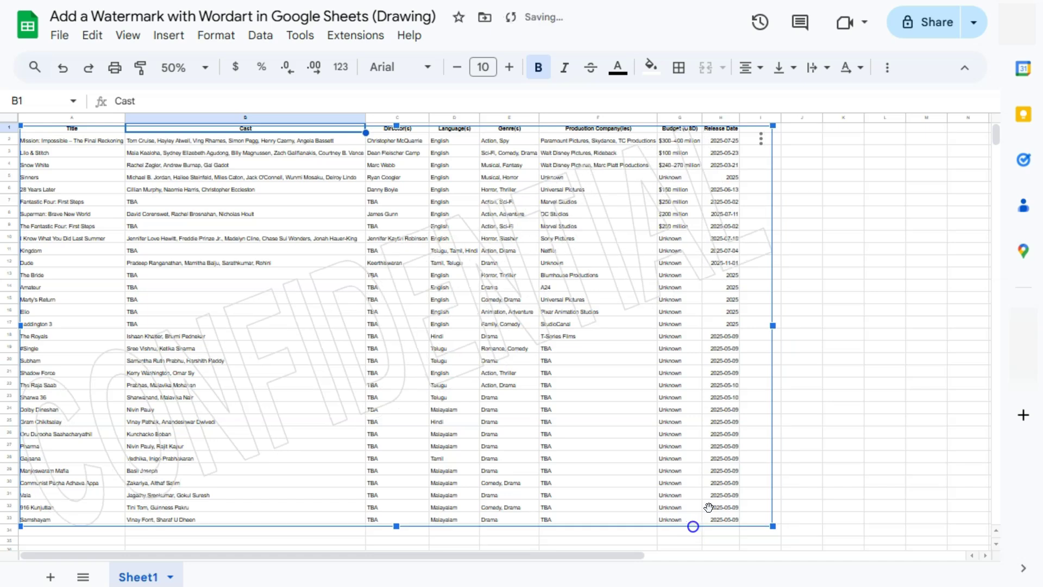
pyautogui.click(878, 324)
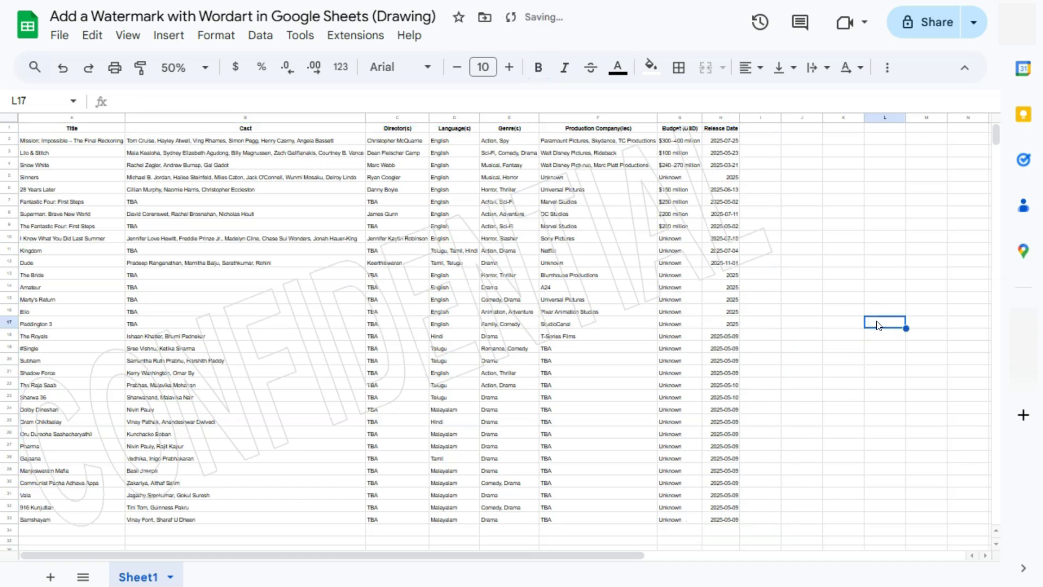
pyautogui.click(627, 261)
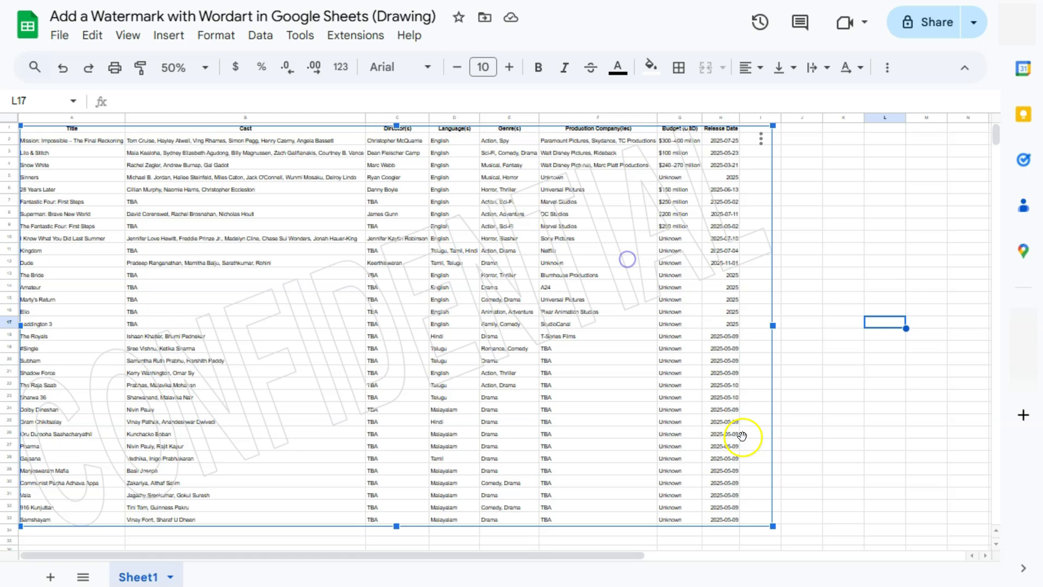
pyautogui.click(774, 299)
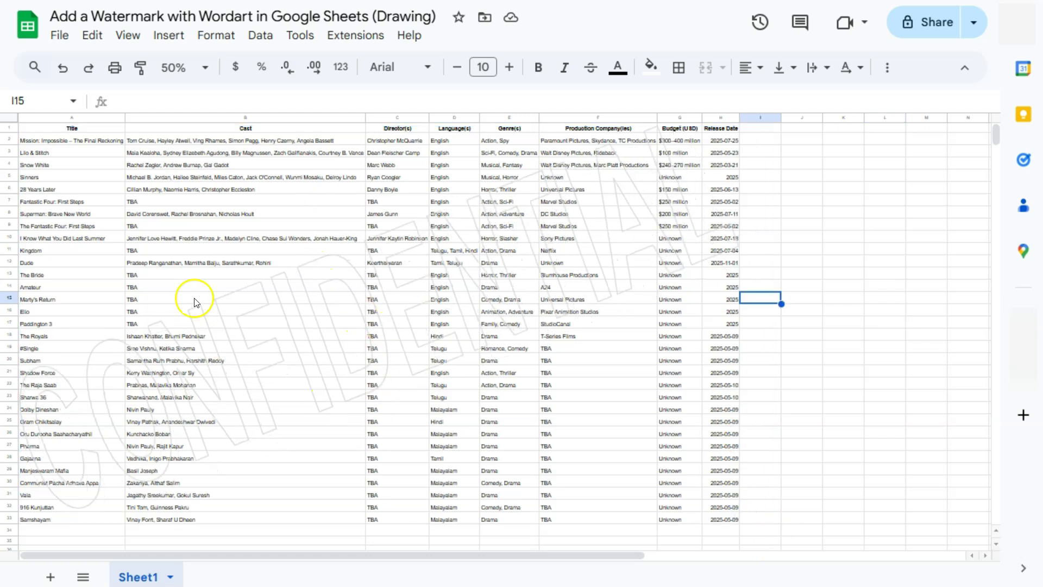
pyautogui.hotkey('ctrl', '0')
# Change the CONFIDENTIAL outline to a very light grey and save the drawing
pyautogui.doubleClick(373, 341)
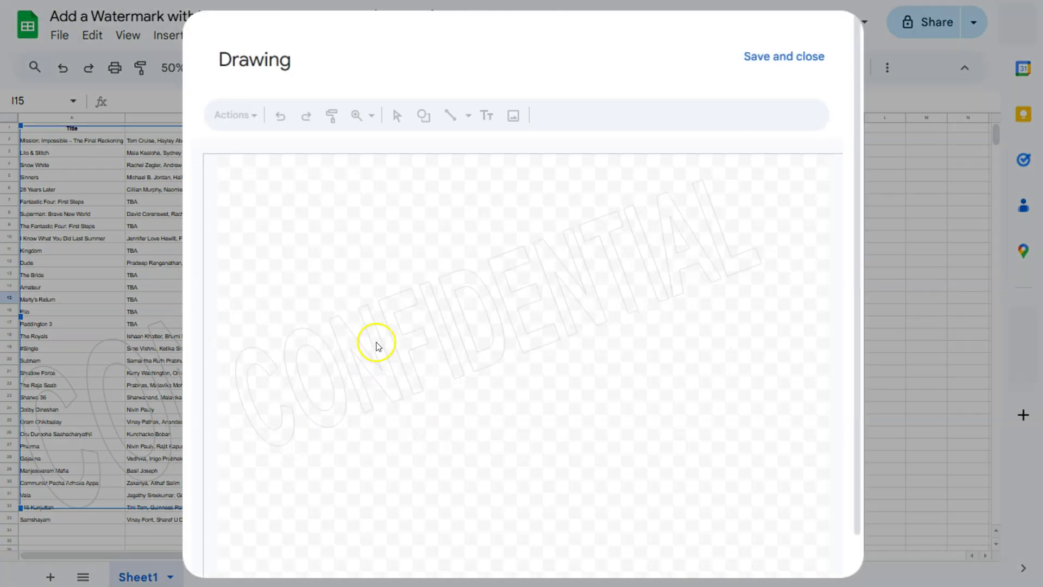
pyautogui.click(482, 328)
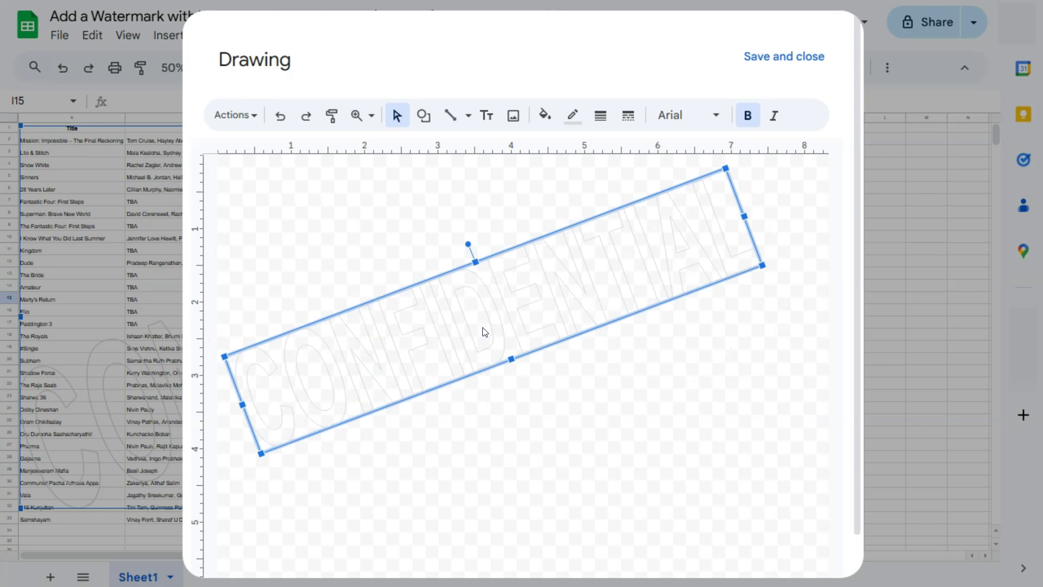
pyautogui.click(575, 117)
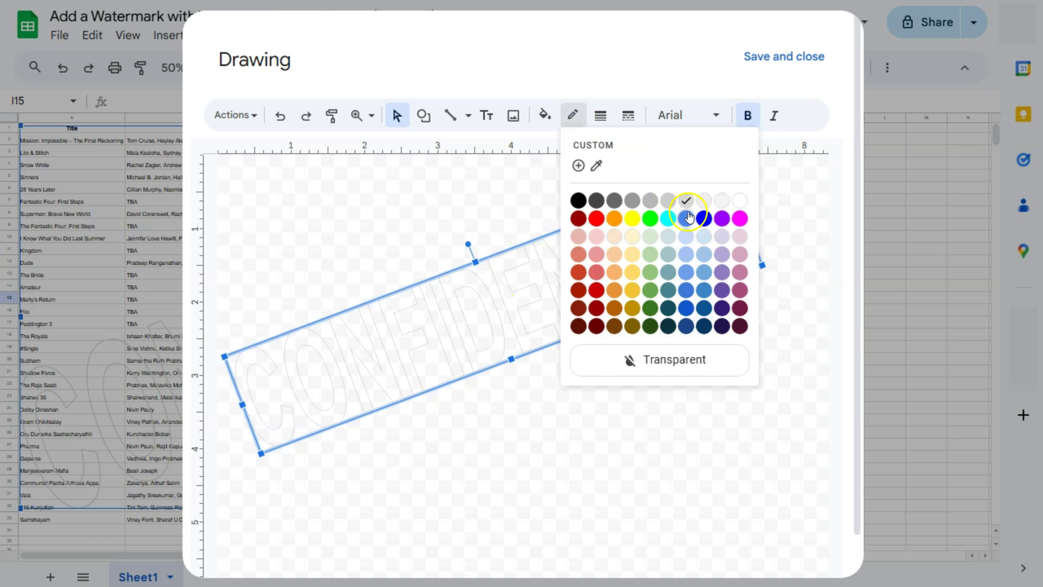
pyautogui.click(707, 201)
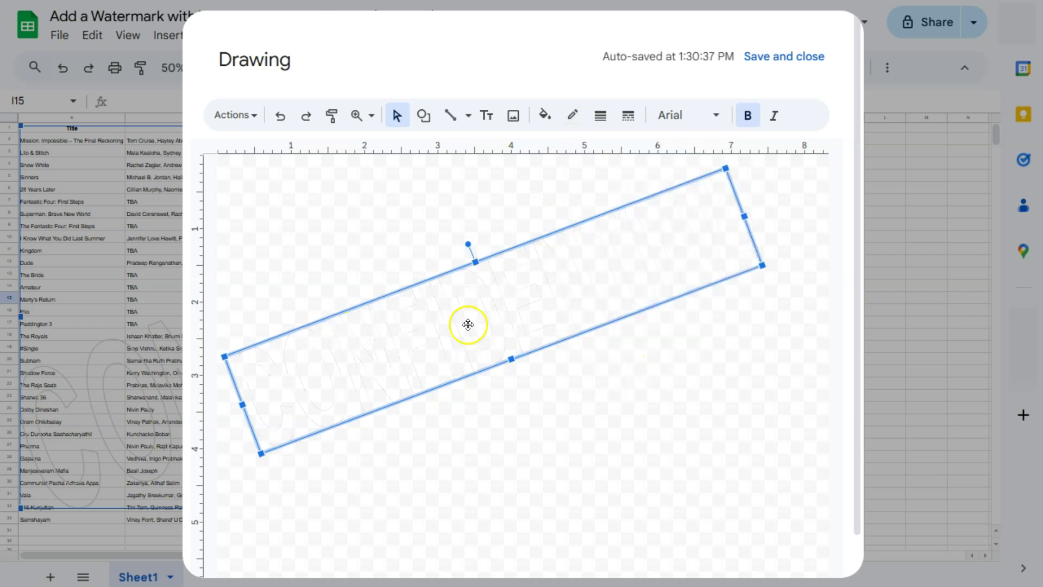
pyautogui.click(776, 54)
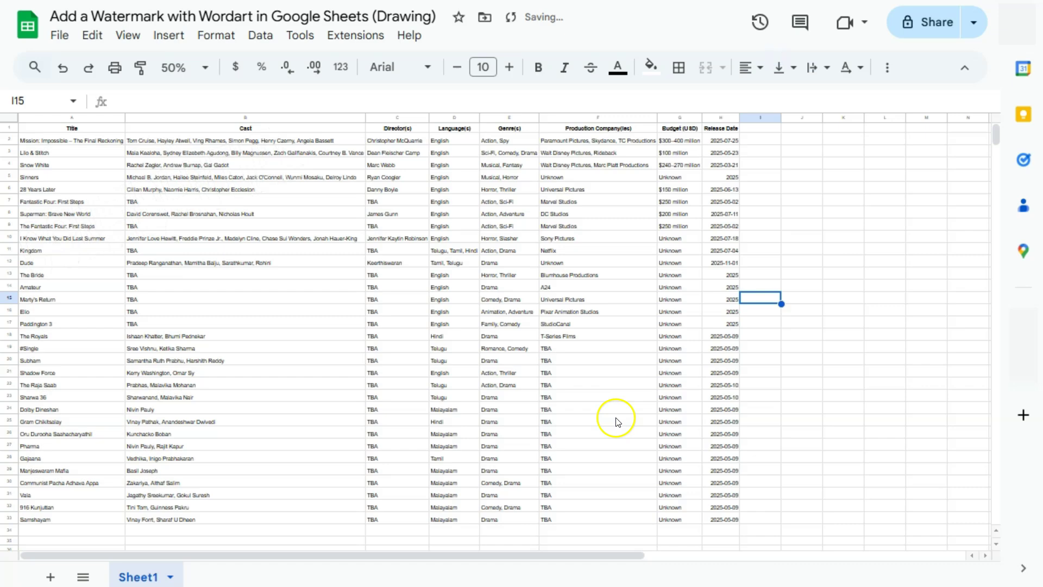
# Stretch the faint watermark to about H32 across columns A–H, then deselect it
pyautogui.click(147, 204)
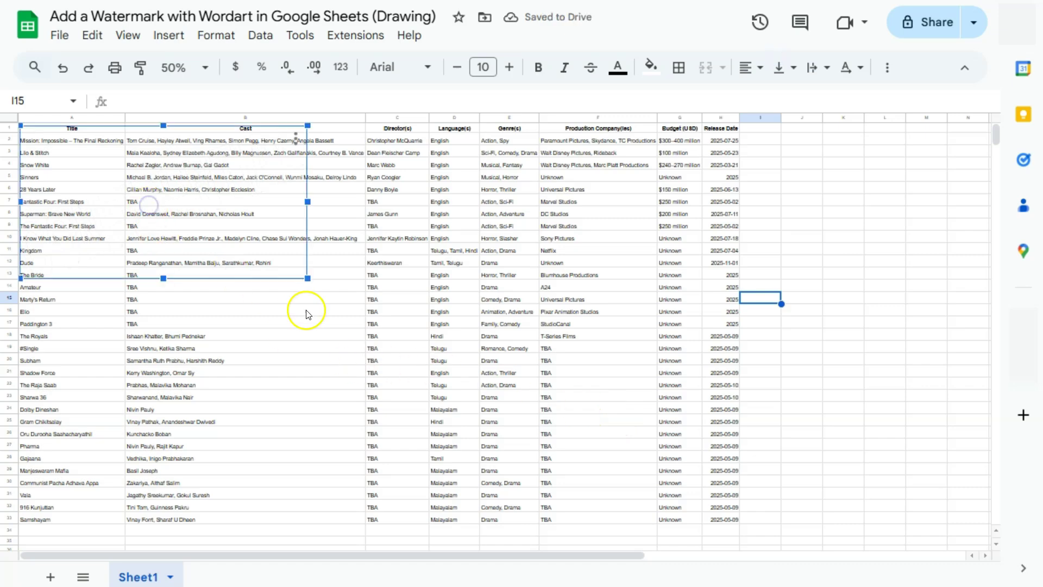
pyautogui.moveTo(308, 279); pyautogui.dragTo(746, 512)
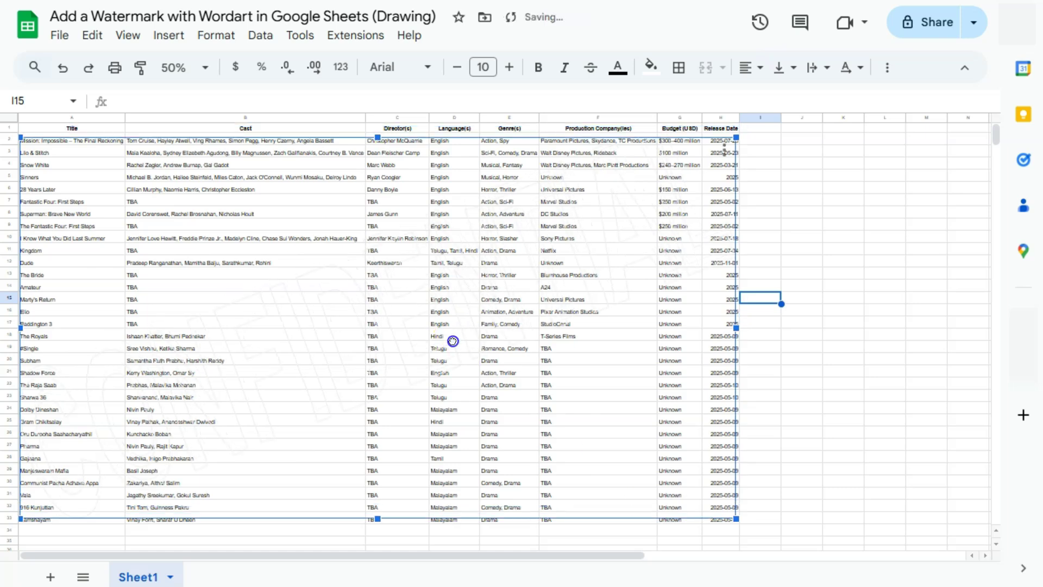
pyautogui.click(870, 374)
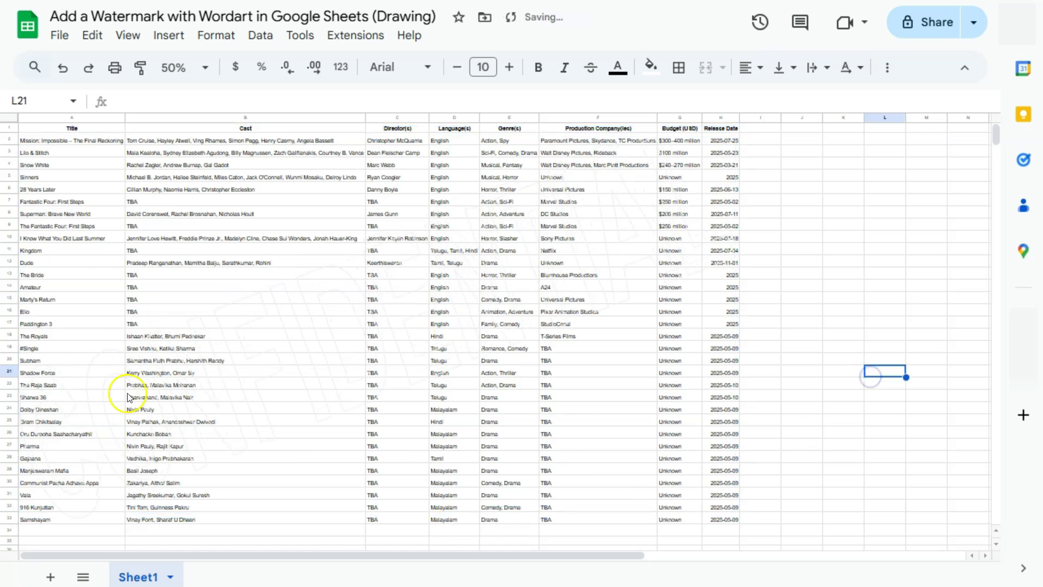
pyautogui.click(763, 278)
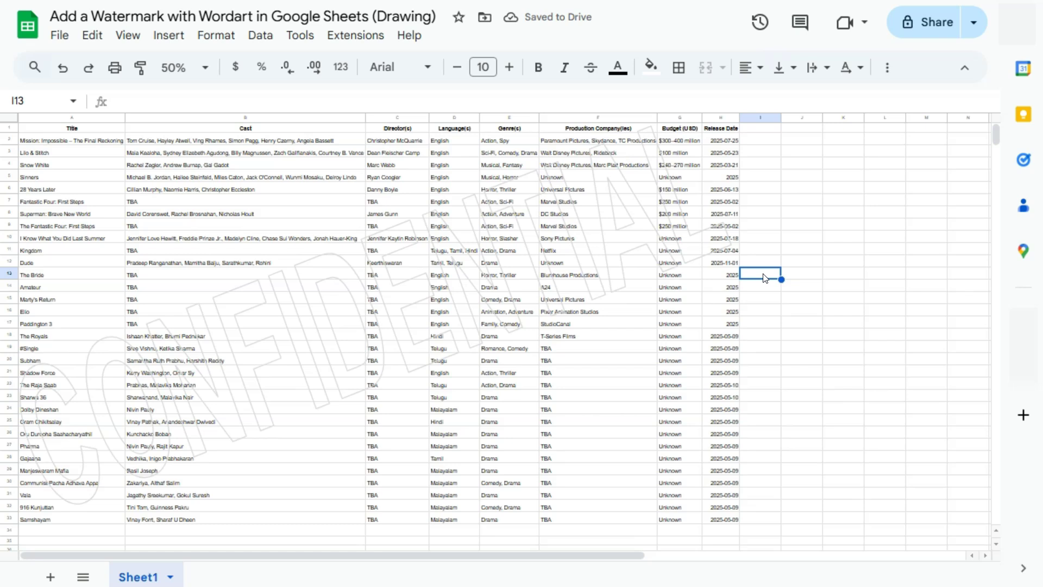